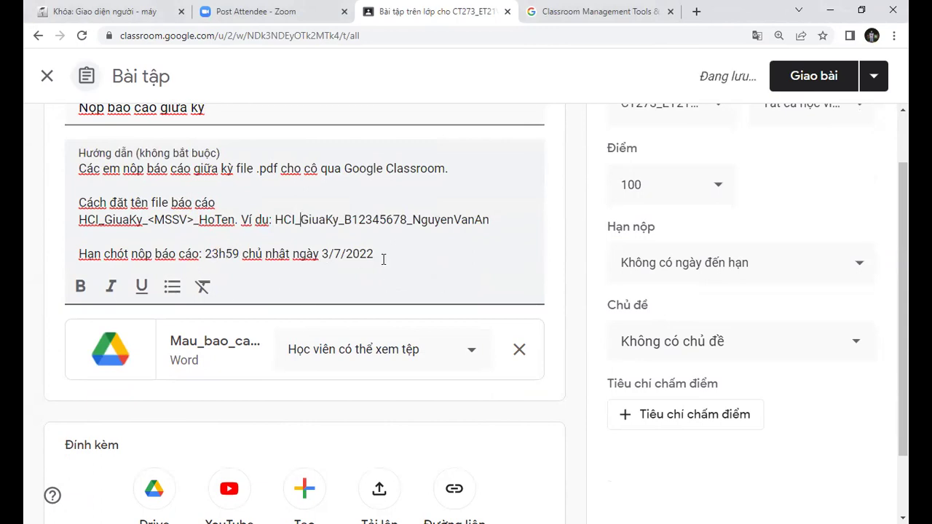
Step: Remove "chủ nhật ngày 3/7/2022" from the submission deadline line in the assignment instructions
click(321, 254)
shift+click(394, 251)
key(BackSpace)
drag(243, 253, 361, 261)
key(BackSpace)
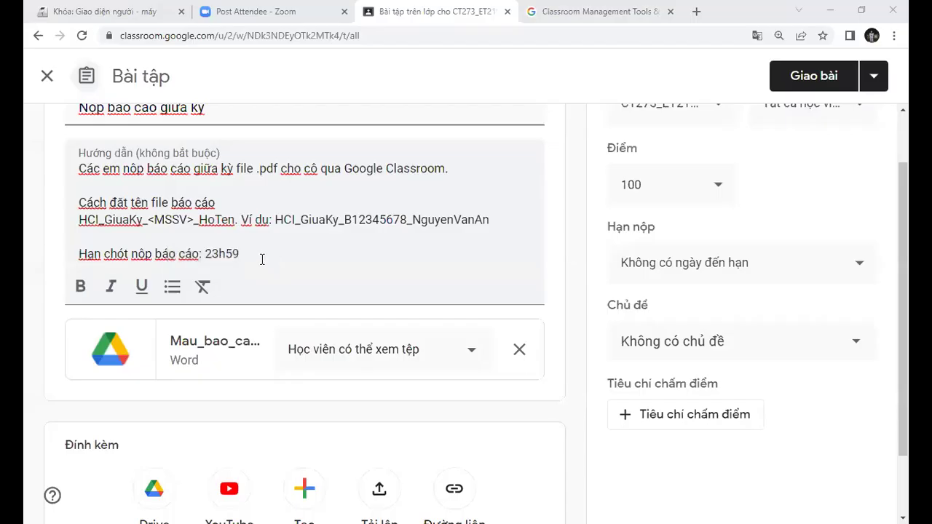
Step: Complete the deadline line in the instructions after 23h59 with "thứ tư ngày 20/9/2022"
click(262, 259)
click(267, 255)
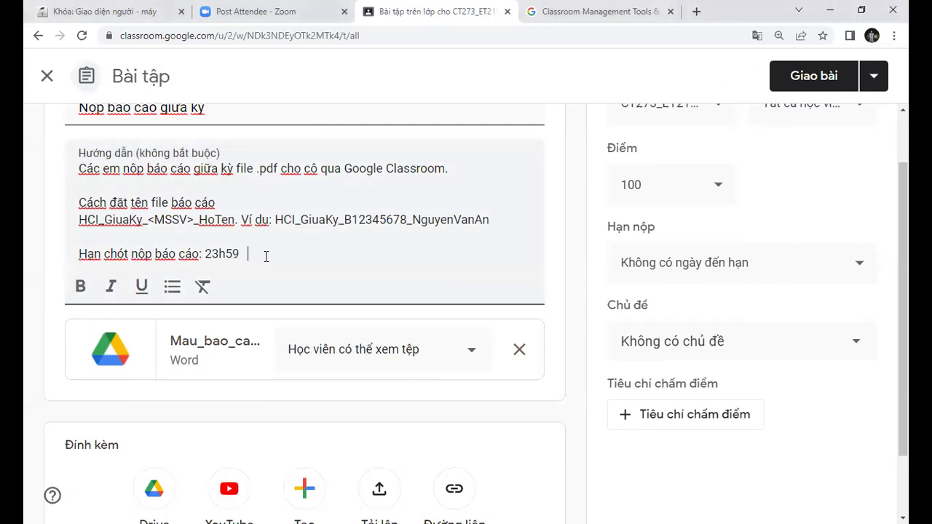
text(ws tuw)
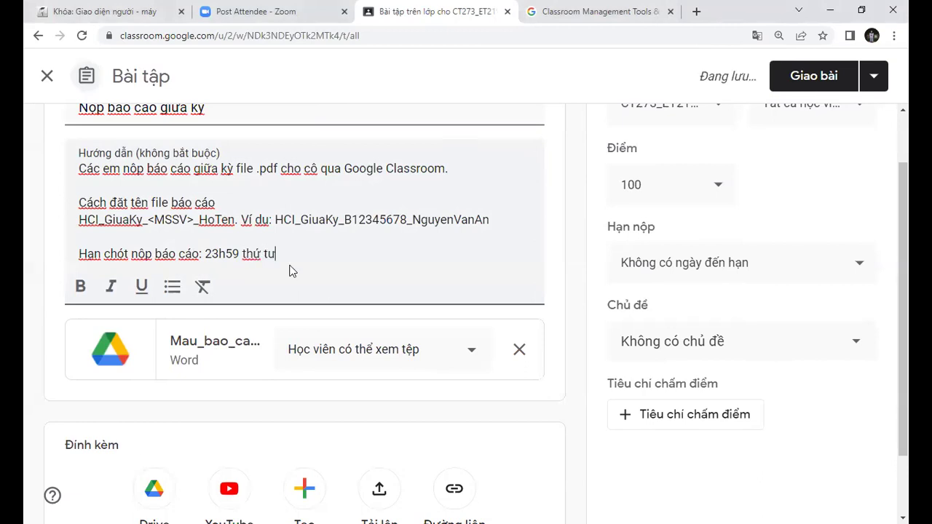
text( ngayf 2)
text(0/99/2)
text(022)
click(340, 259)
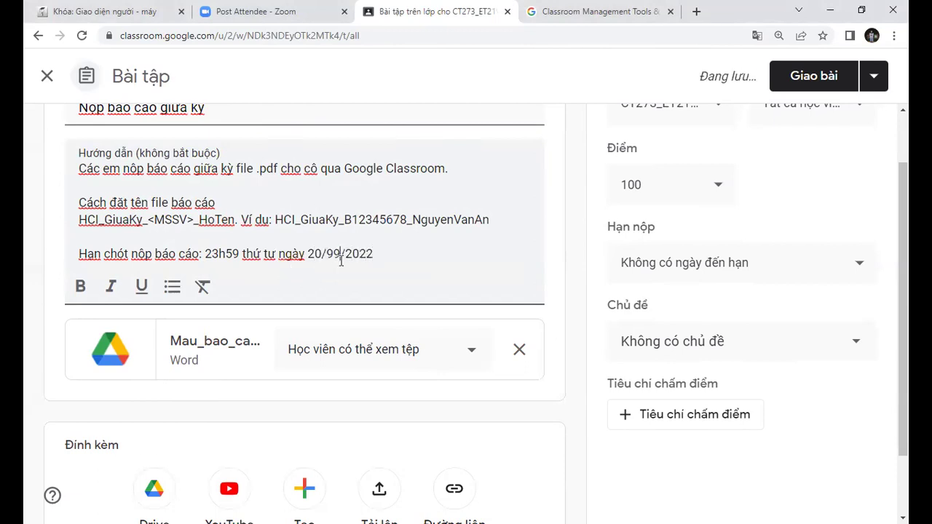
key(BackSpace)
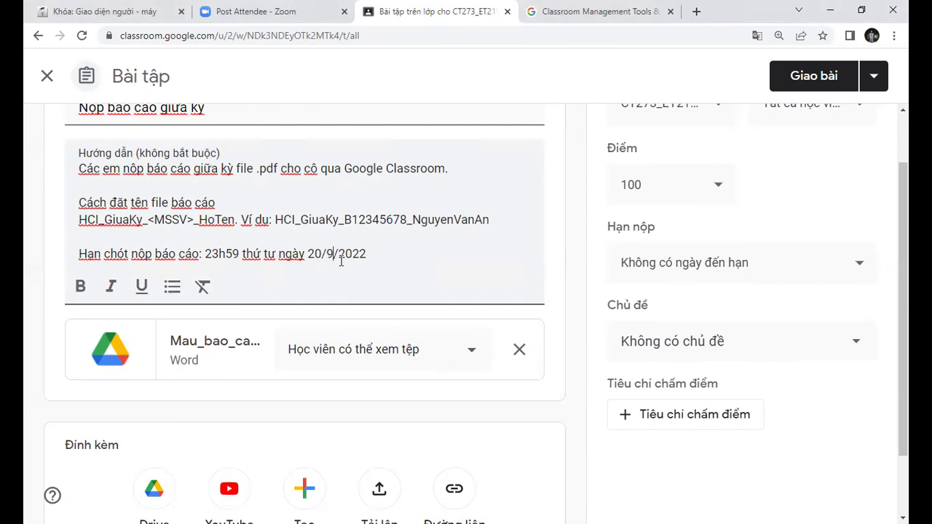
Step: Correct the weekday in the instructions' deadline line to "thứ ba"
double_click(269, 253)
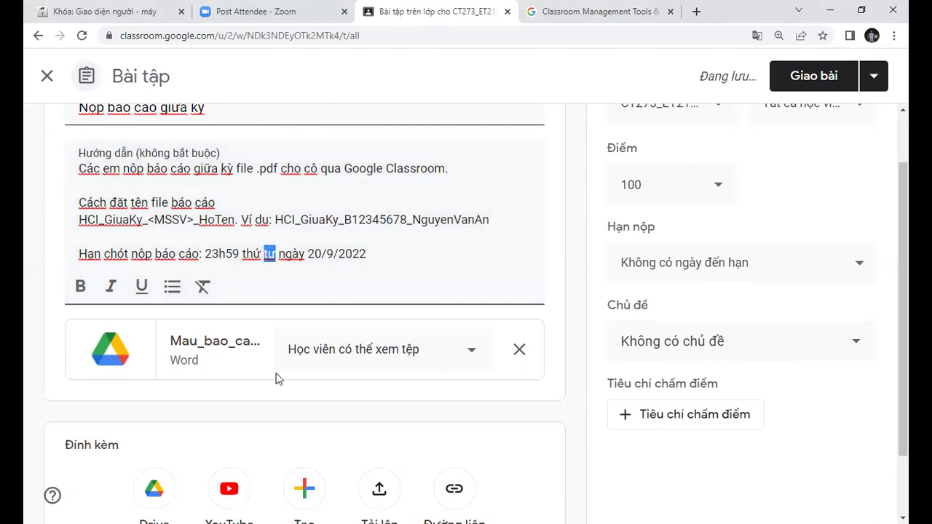
text(ba)
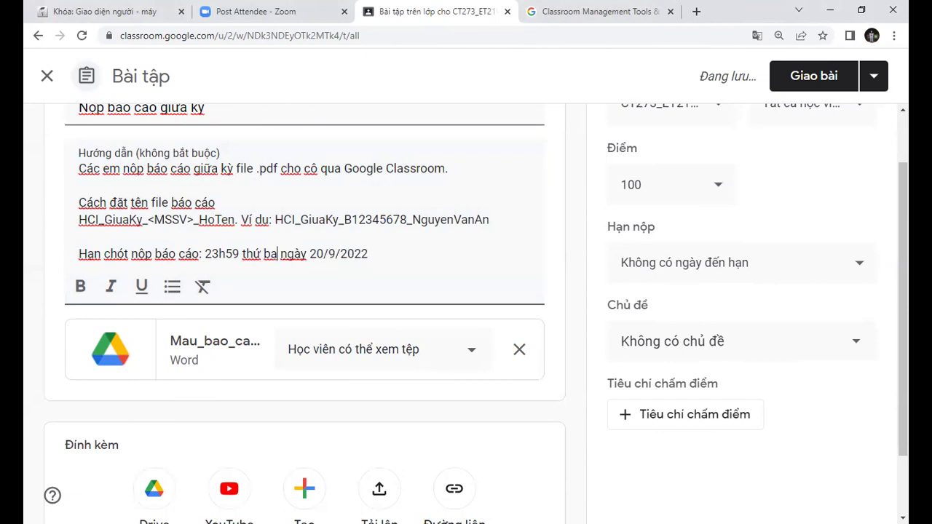
click(294, 249)
click(400, 262)
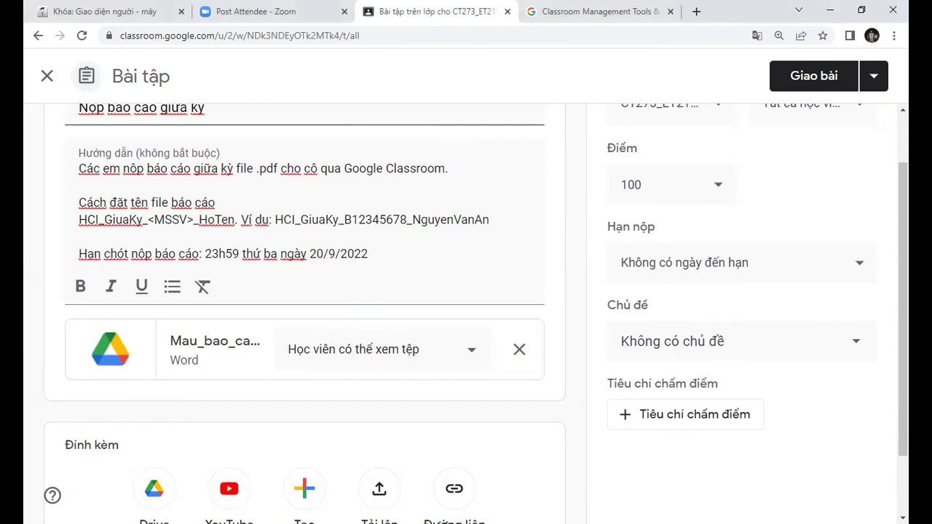
Step: Create a new topic for the assignment, reusing the title text "Nộp báo cáo giữa kỳ" as its name
click(727, 324)
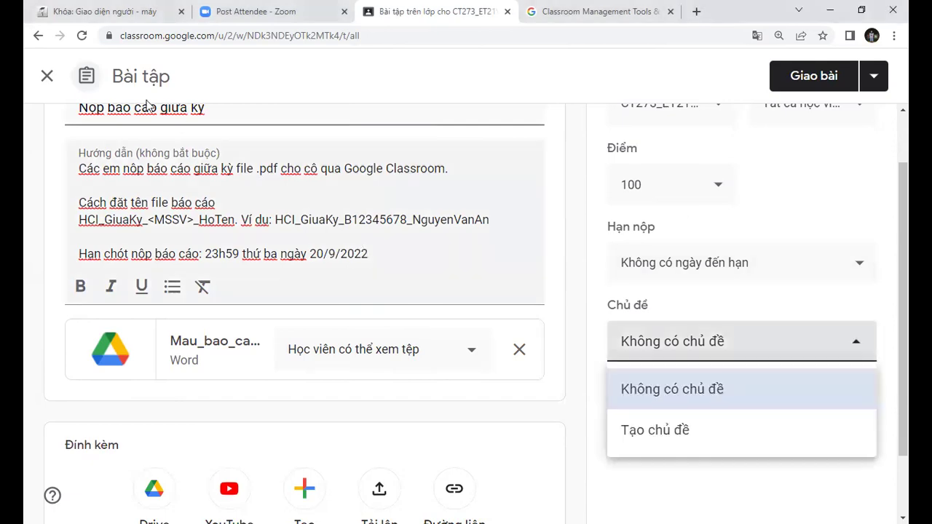
click(222, 116)
triple_click(235, 170)
key(ctrl+c)
scroll(789, 385, down, 2)
click(705, 268)
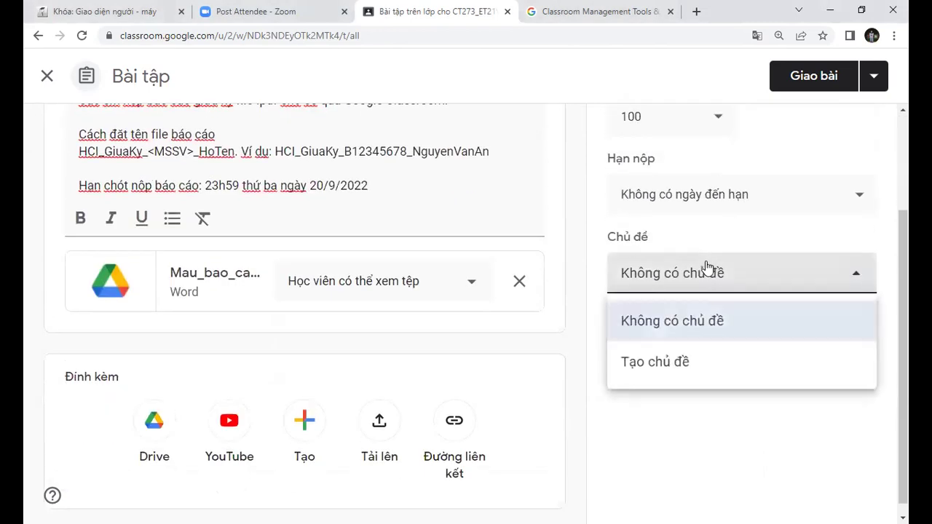
click(671, 362)
key(ctrl+v)
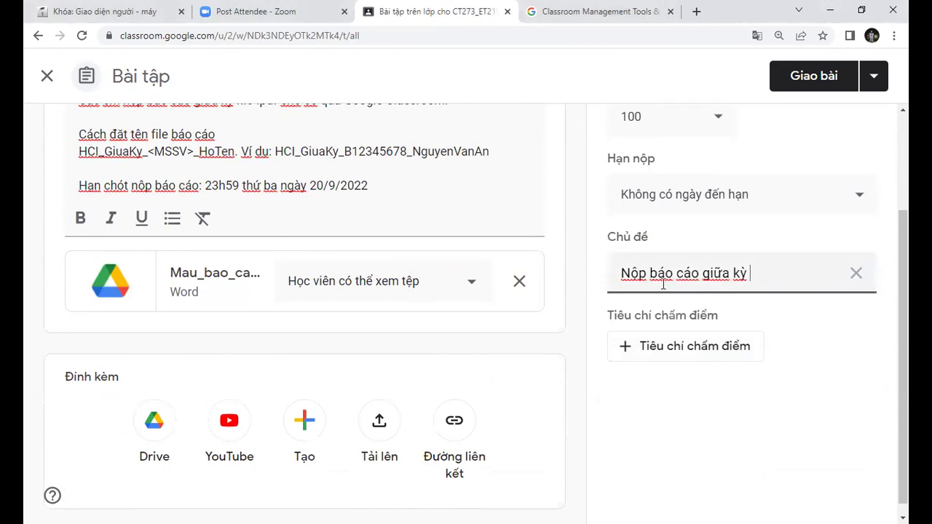
Step: Shorten the new topic's name to "Báo cáo giữa kỳ"
drag(649, 275, 618, 270)
key(Delete)
key(Delete)
key(Delete)
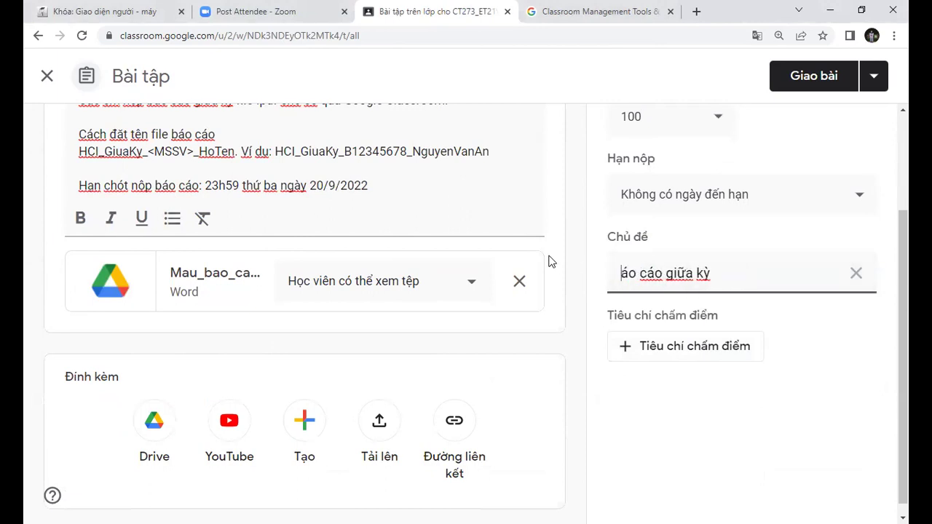
text(B)
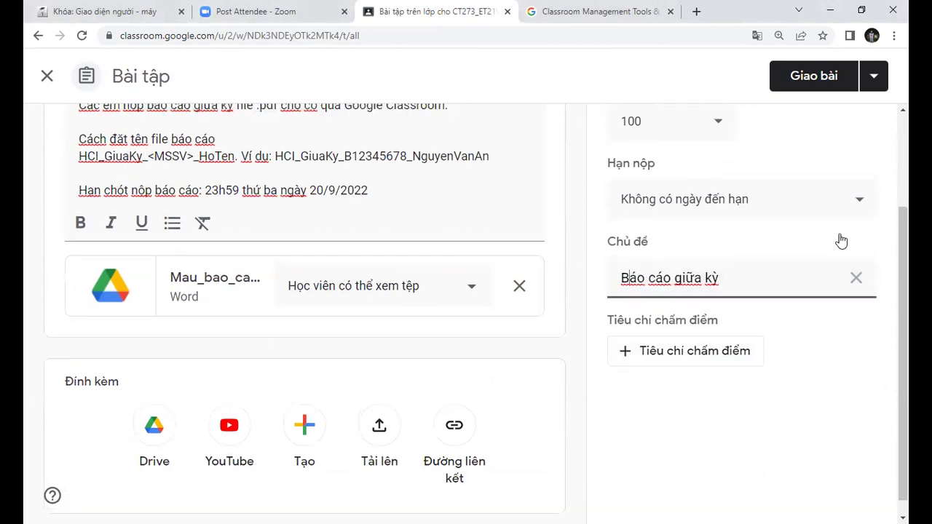
Step: Set the assignment's due date to 20 September 2022 at 23:59
scroll(801, 247, up, 1)
click(767, 251)
click(788, 339)
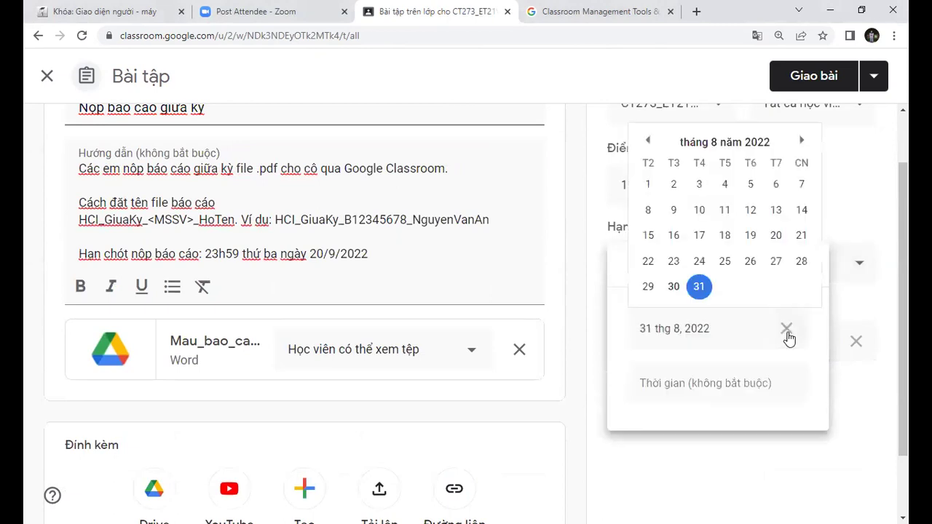
scroll(803, 189, down, 1)
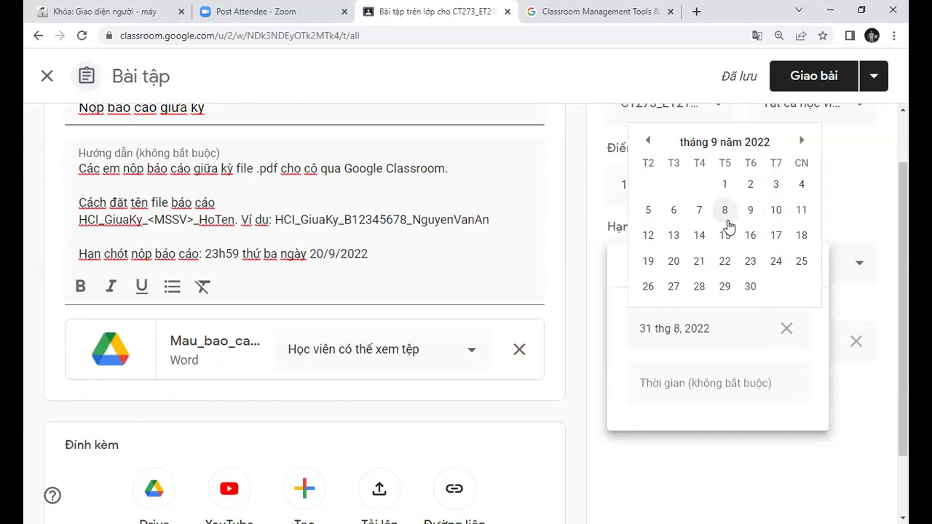
click(673, 262)
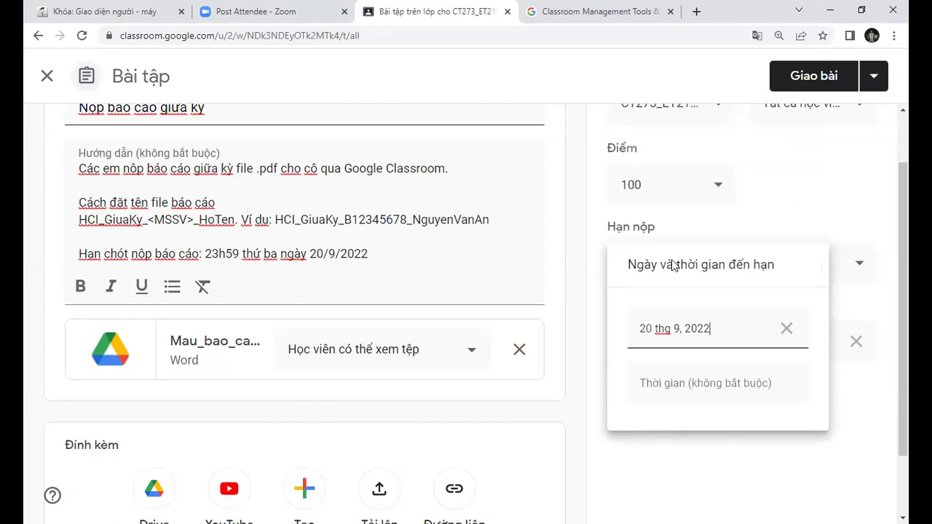
click(684, 381)
click(853, 412)
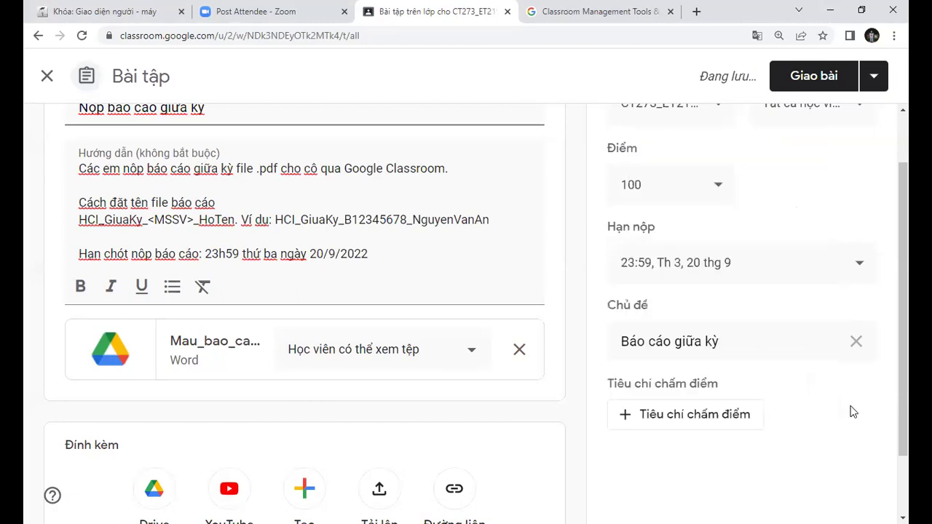
Step: Publish the midterm report assignment to the class and expand its posted entry to review the details
scroll(821, 415, up, 1)
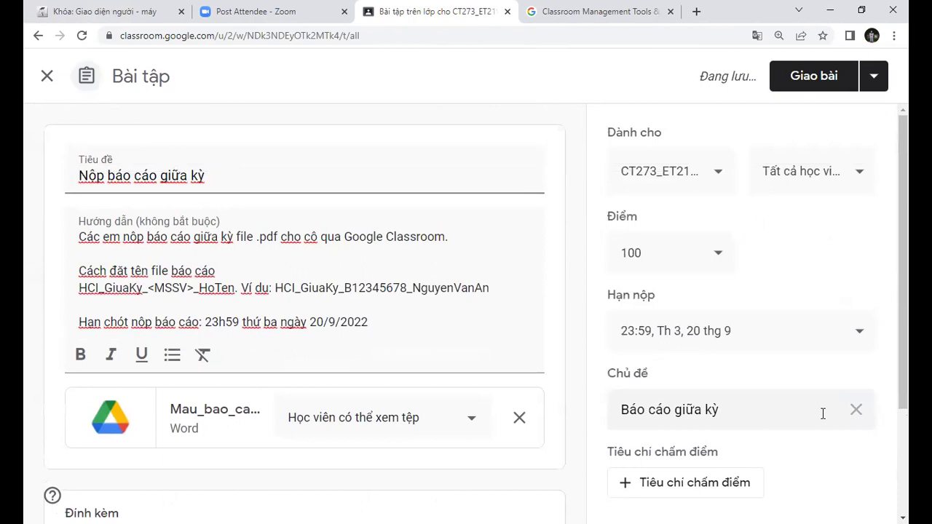
click(811, 74)
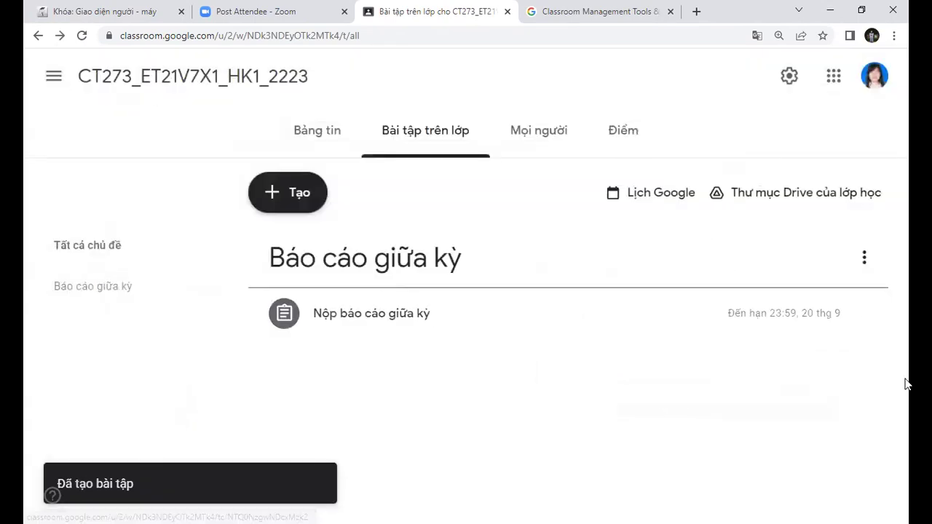
click(761, 322)
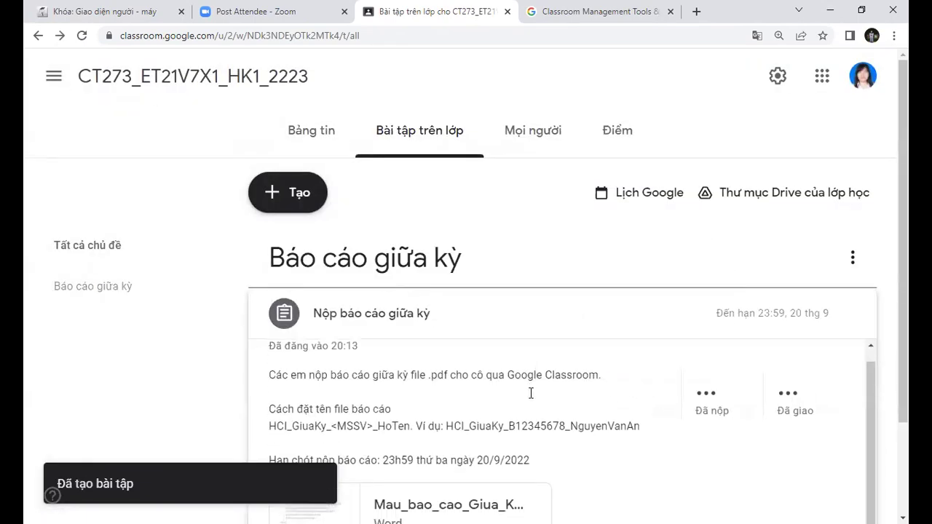
scroll(445, 402, down, 1)
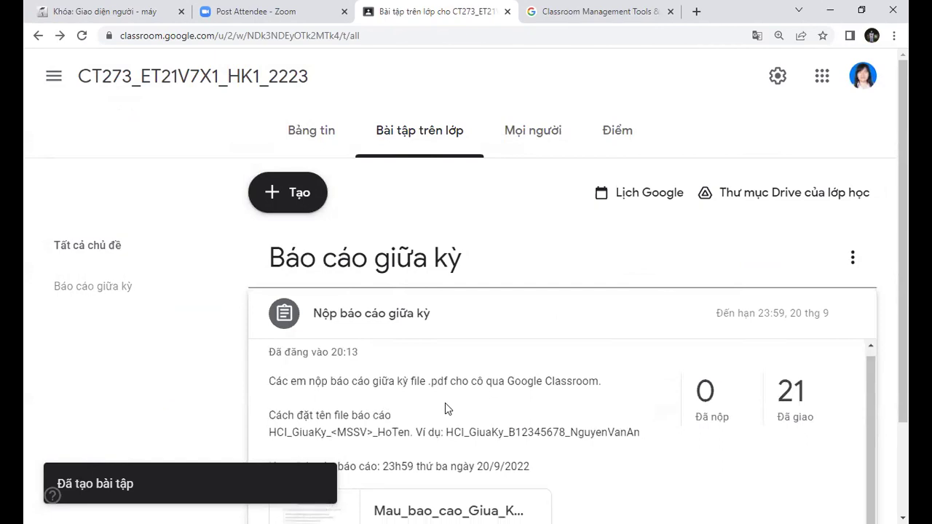
scroll(618, 378, down, 2)
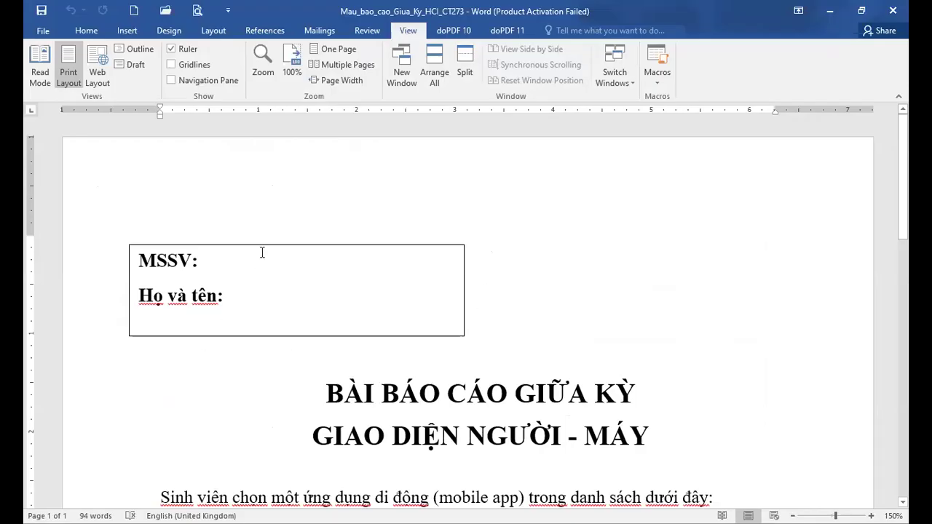
Step: Switch to the Mau_bao_cao_Giua_Ky_HCI_CT273 template in Word and examine its student information box, app topics and answer section
click(265, 292)
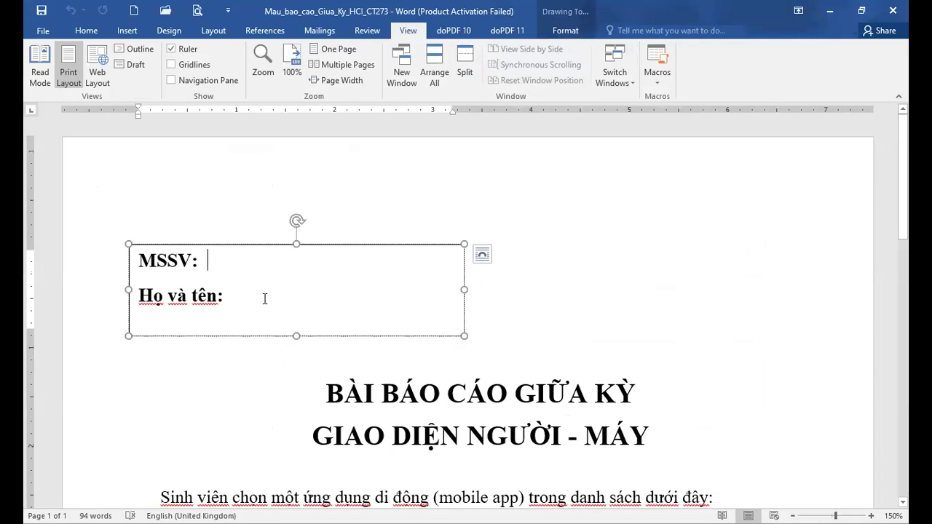
click(264, 299)
scroll(265, 299, down, 5)
scroll(427, 315, down, 2)
scroll(427, 315, down, 3)
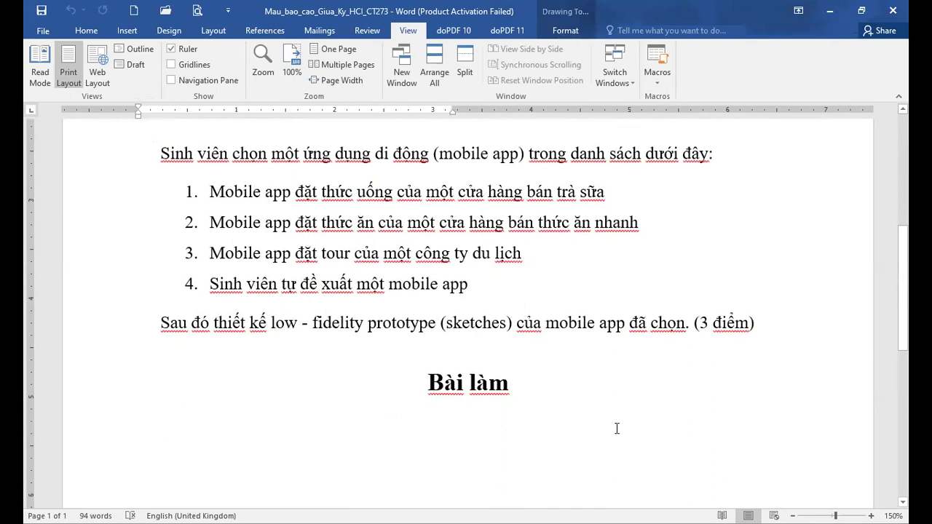
scroll(626, 428, down, 3)
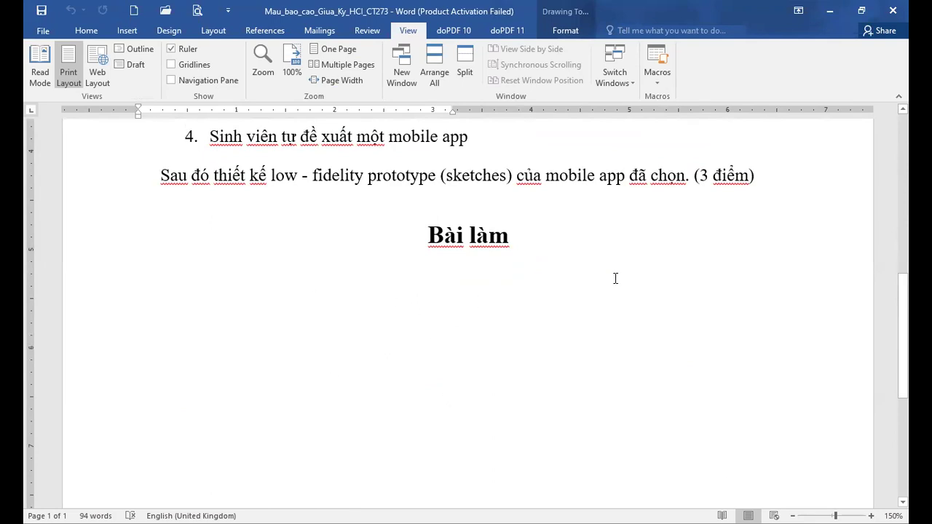
scroll(386, 284, down, 1)
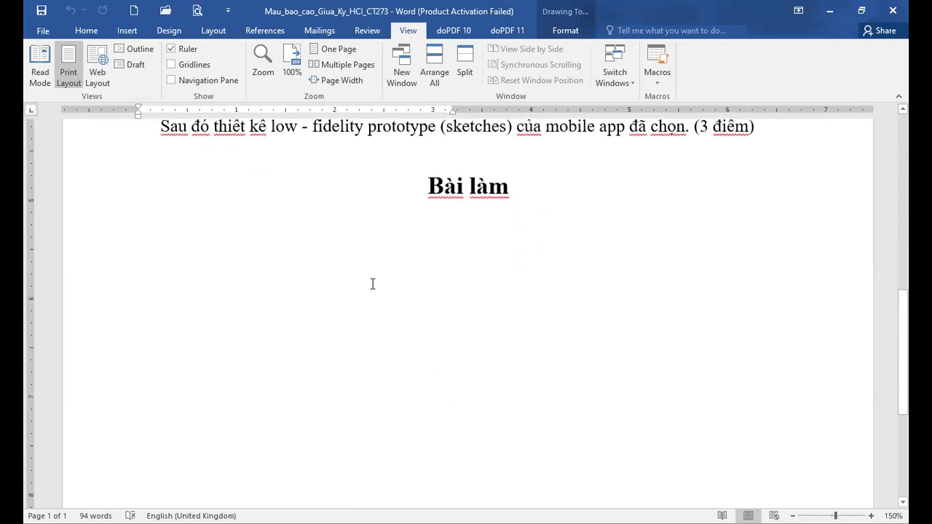